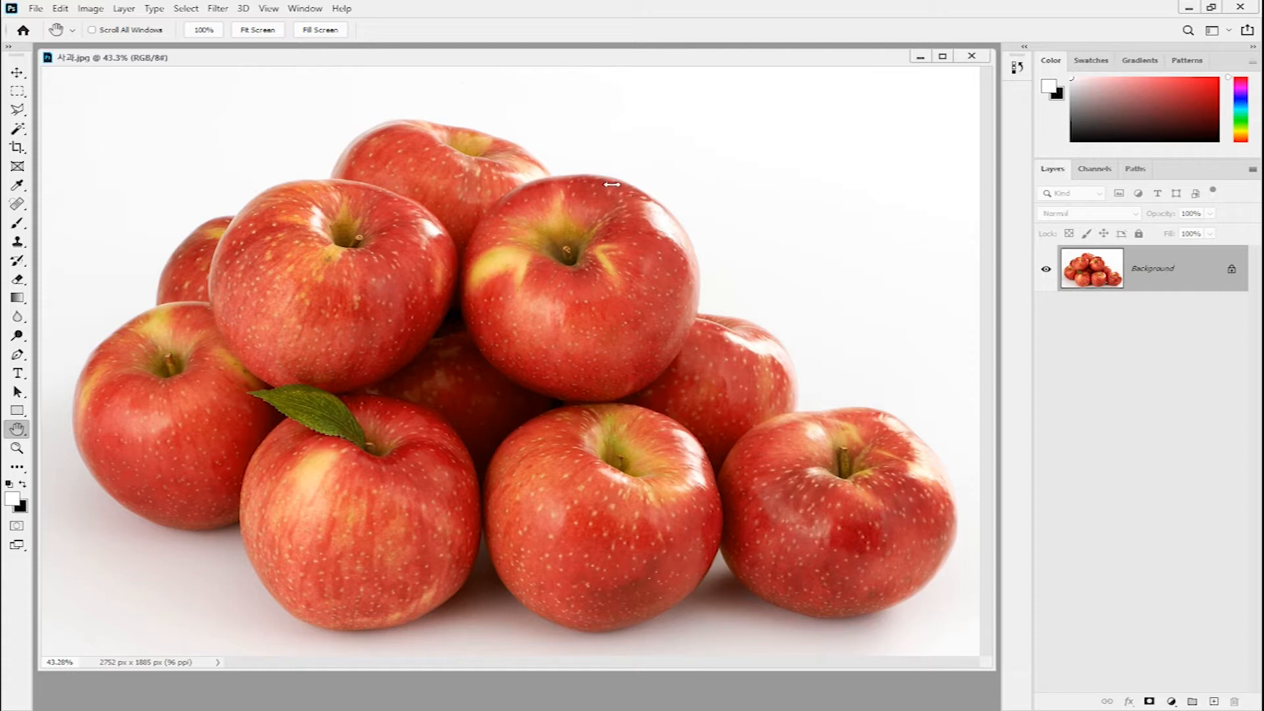
Select the upper-middle apple in the pile with the Elliptical Marquee Tool, fitting the ellipse to its outline.
{"action": "left_click", "coordinate": [18, 91]}
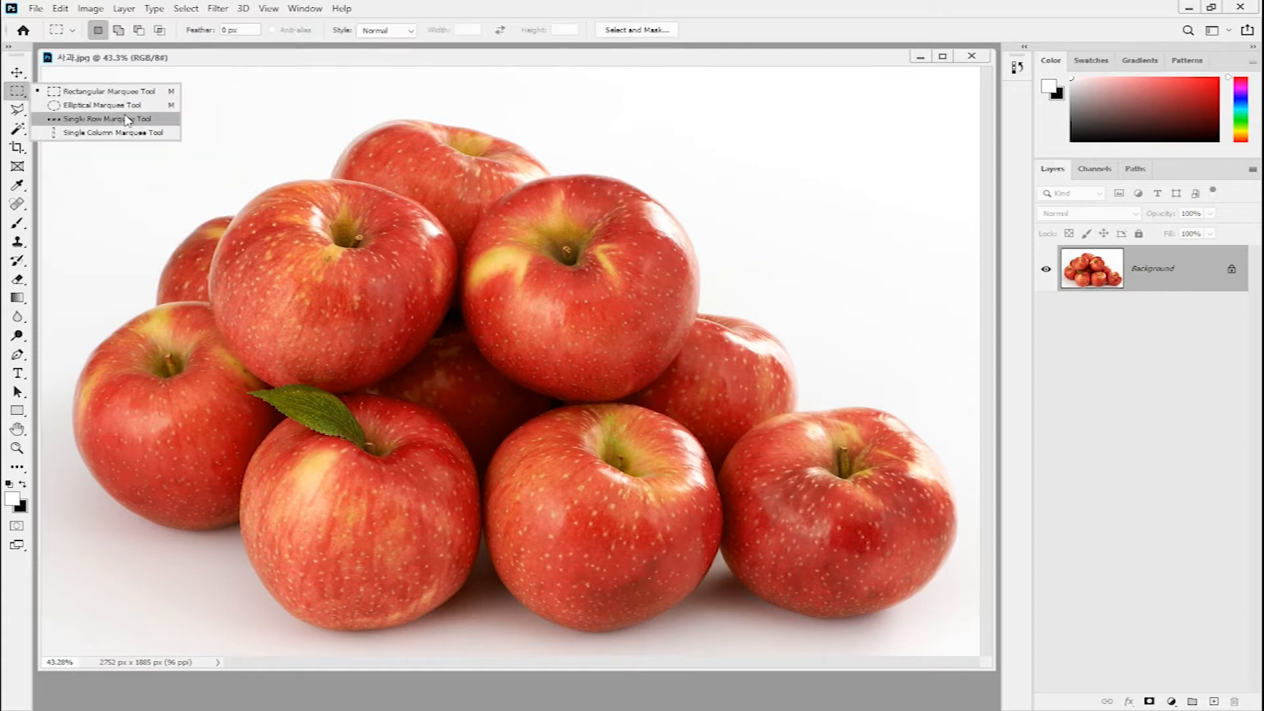
{"action": "left_click", "coordinate": [106, 104]}
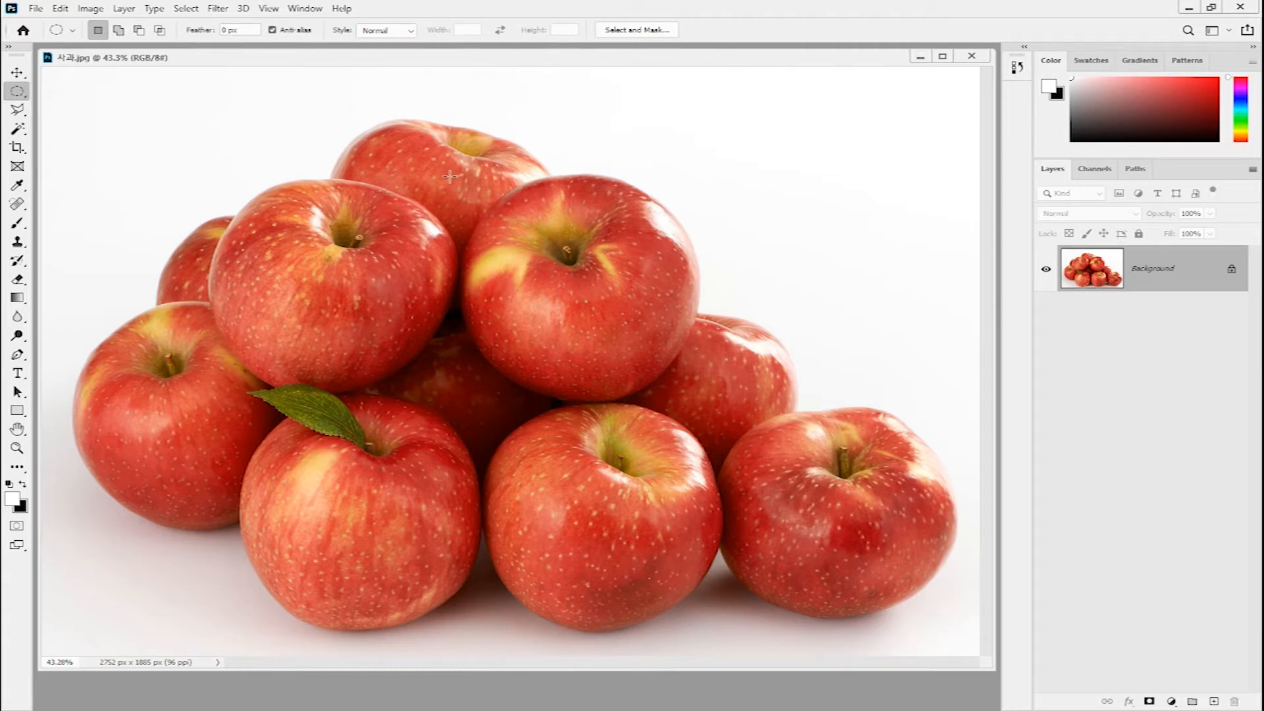
{"action": "left_click_drag", "start_coordinate": [448, 177], "coordinate": [693, 409]}
{"action": "left_click_drag", "start_coordinate": [578, 329], "coordinate": [584, 327]}
Recolor the selected apple green with a Hue/Saturation adjustment, setting Hue to +70.
{"action": "left_click", "coordinate": [91, 9]}
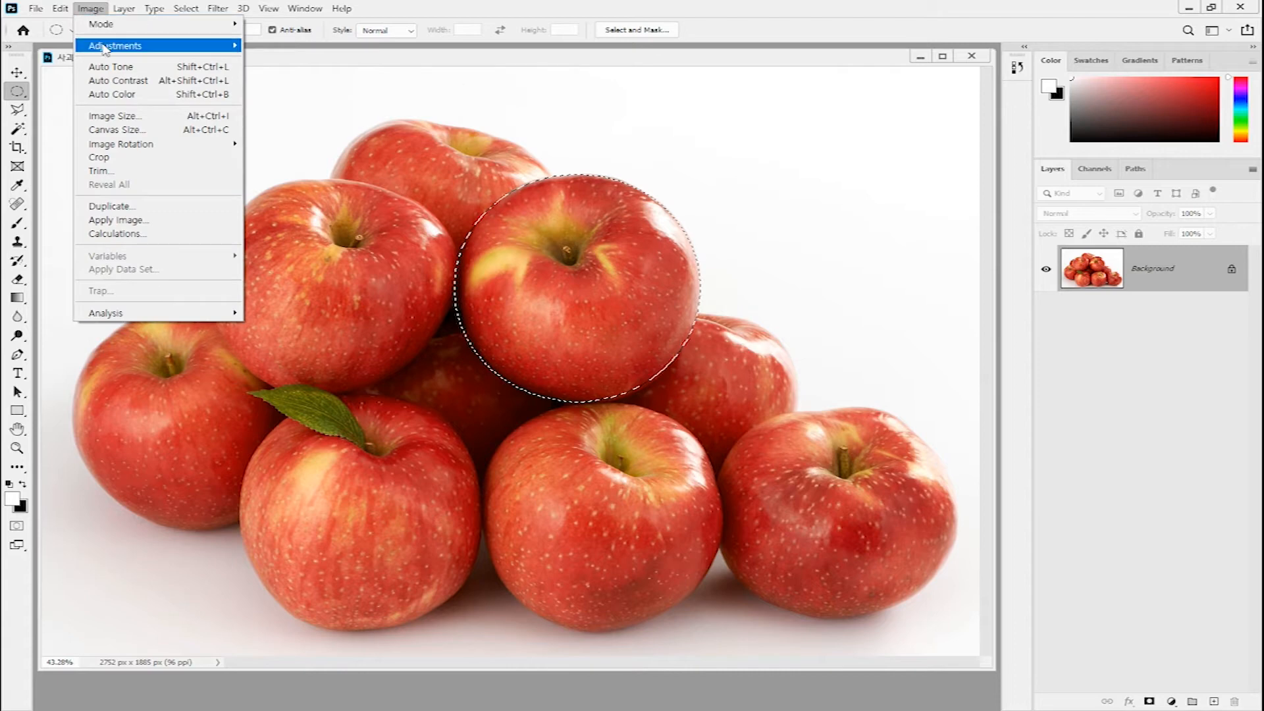
{"action": "mouse_move", "coordinate": [108, 47]}
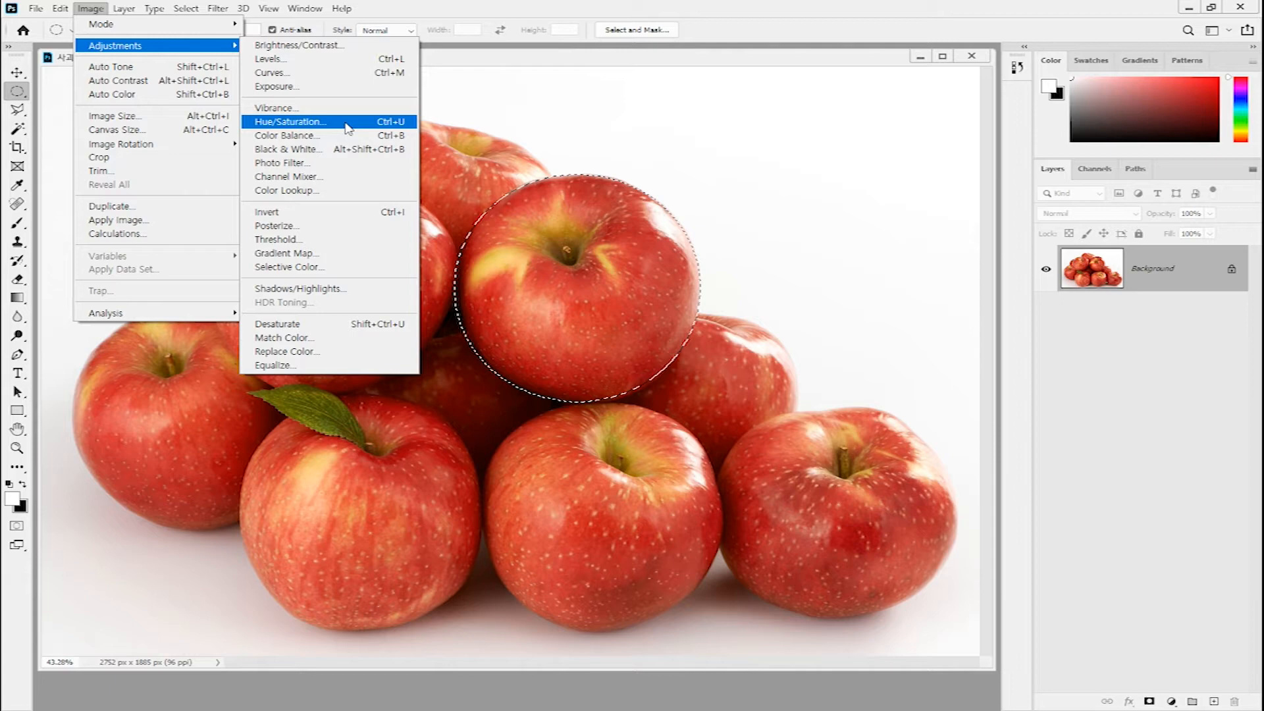
{"action": "left_click", "coordinate": [295, 122]}
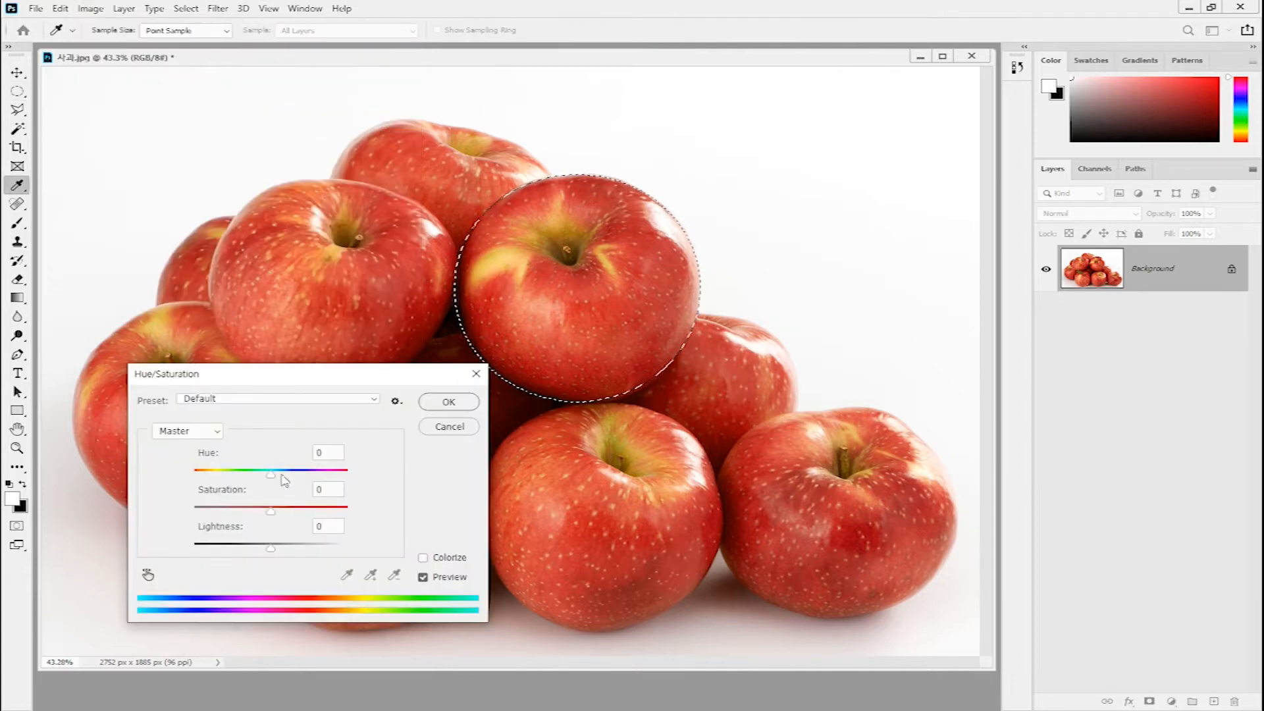
{"action": "left_click_drag", "start_coordinate": [271, 476], "coordinate": [317, 476]}
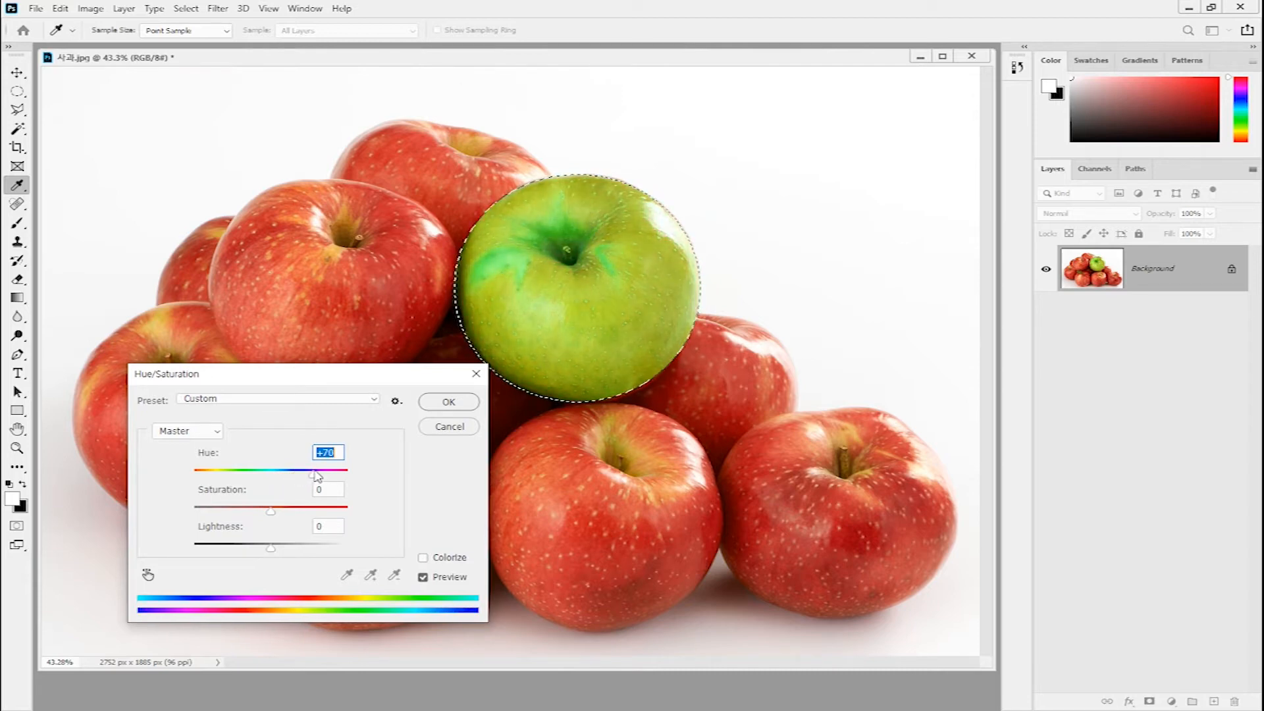
{"action": "left_click", "coordinate": [449, 401]}
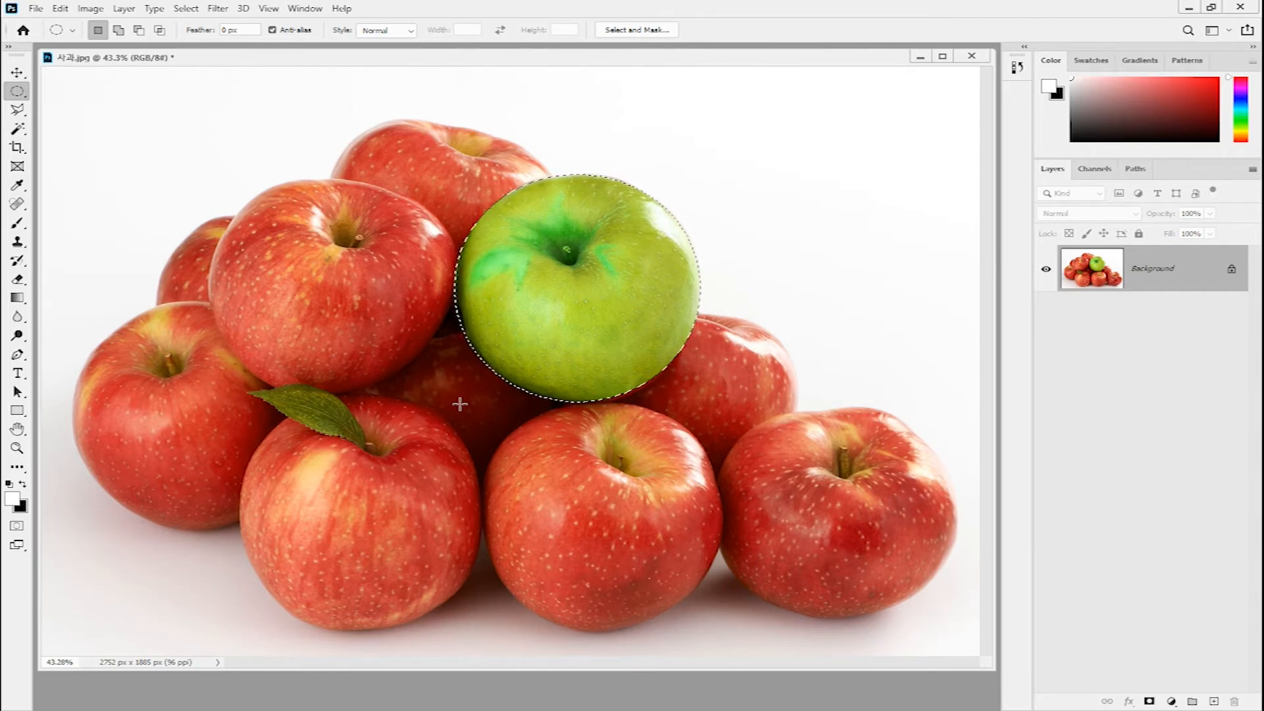
Save the green apple's selection as a new channel named 아오리.
{"action": "left_click", "coordinate": [186, 9]}
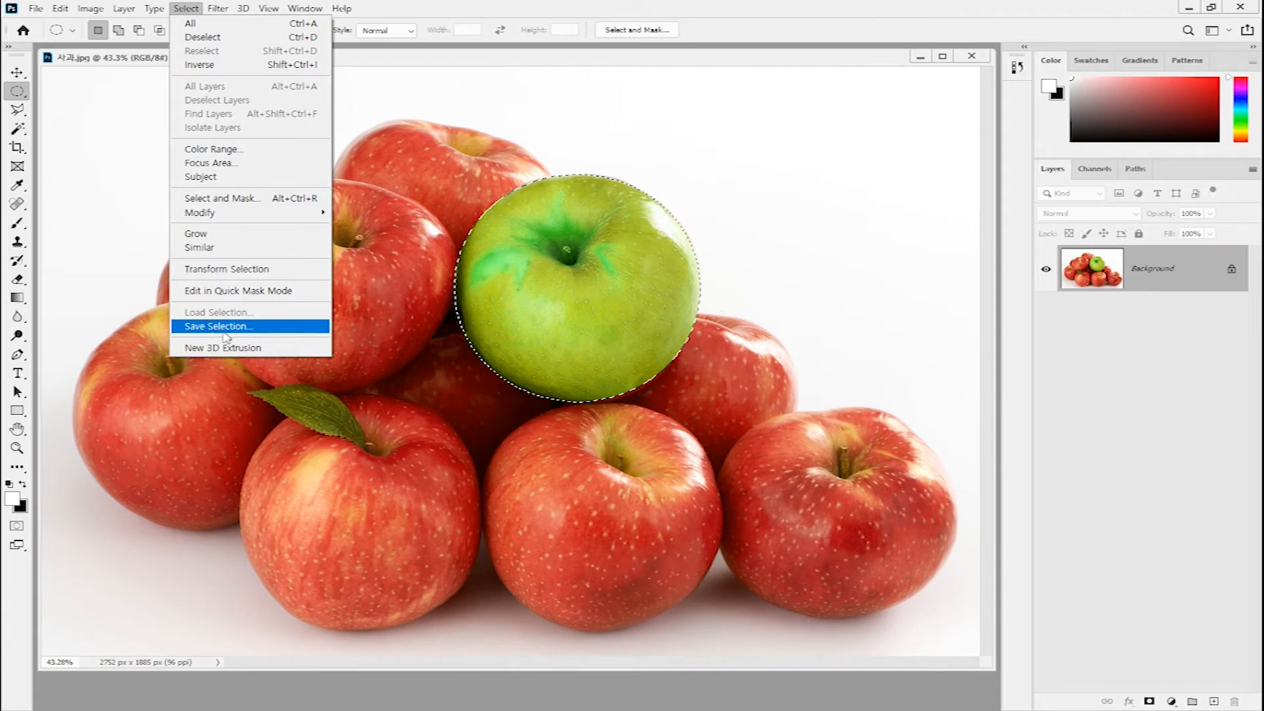
{"action": "left_click", "coordinate": [293, 331]}
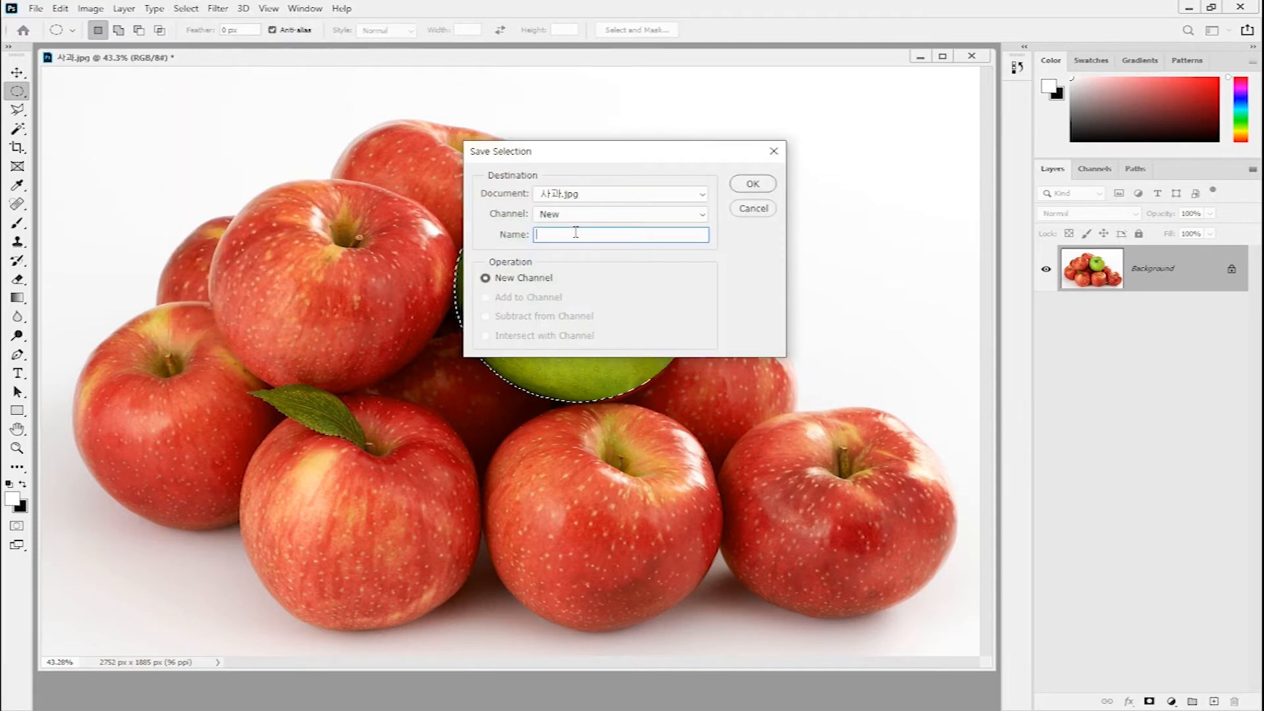
{"action": "type", "text": "아"}
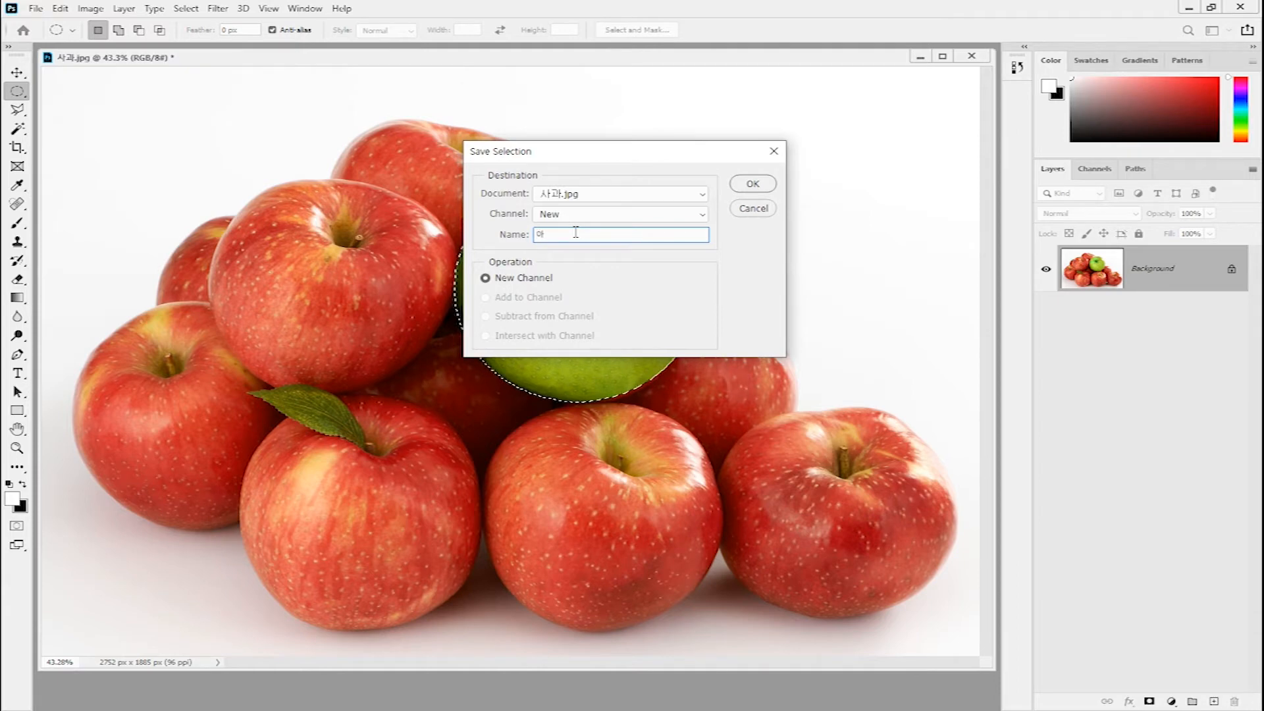
{"action": "type", "text": "오리"}
{"action": "left_click", "coordinate": [753, 185]}
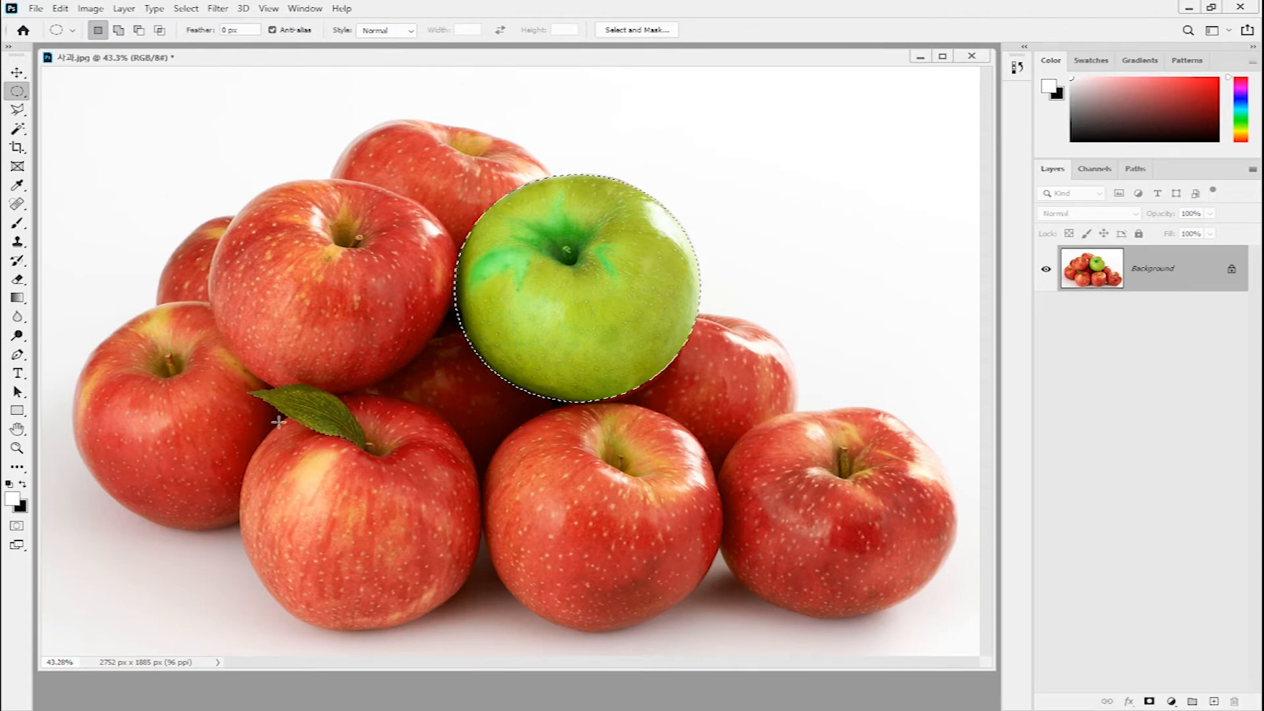
Outline the front apple together with its leaf using the Polygonal Lasso Tool to select it.
{"action": "left_click", "coordinate": [18, 112]}
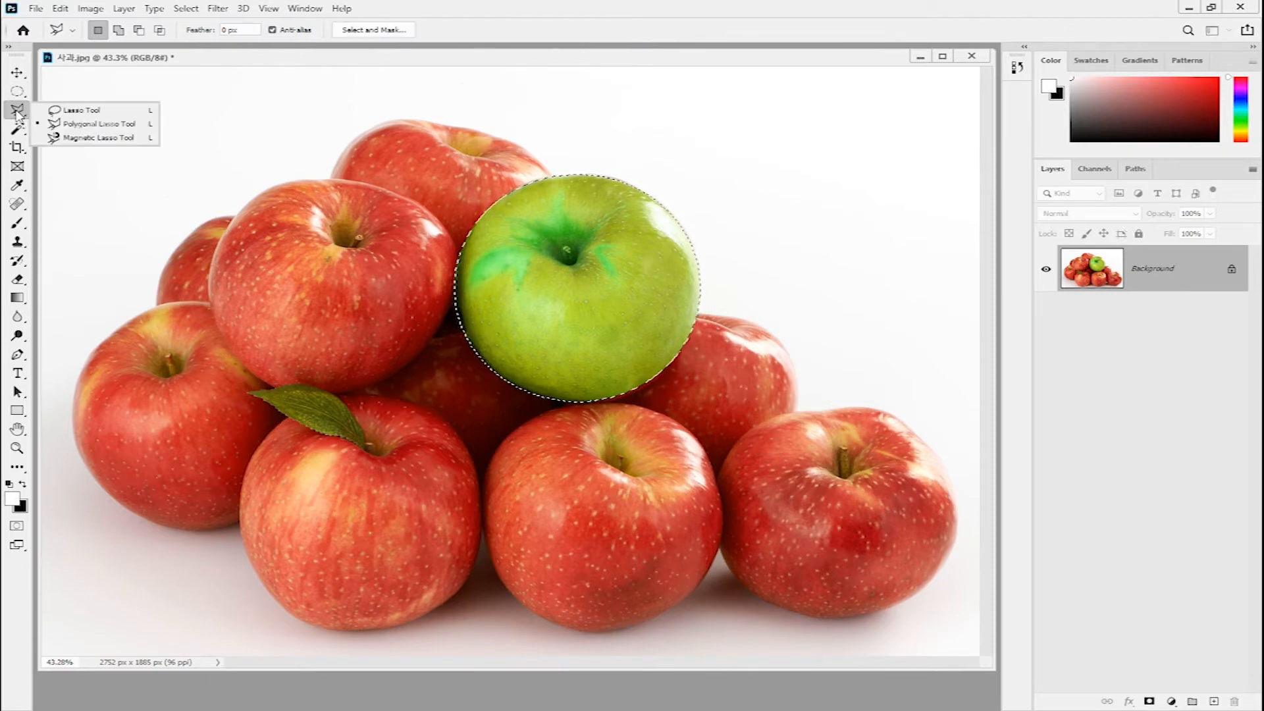
{"action": "left_click", "coordinate": [86, 125]}
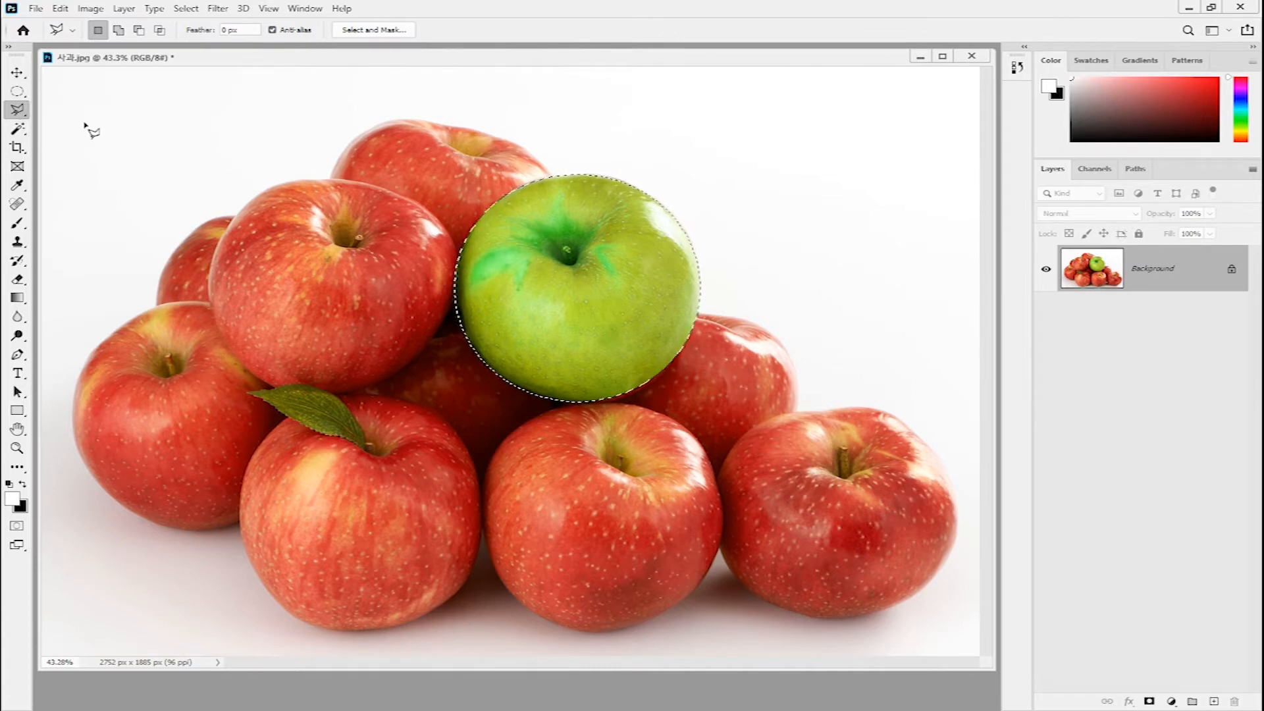
{"action": "left_click", "coordinate": [250, 394]}
{"action": "left_click", "coordinate": [308, 385]}
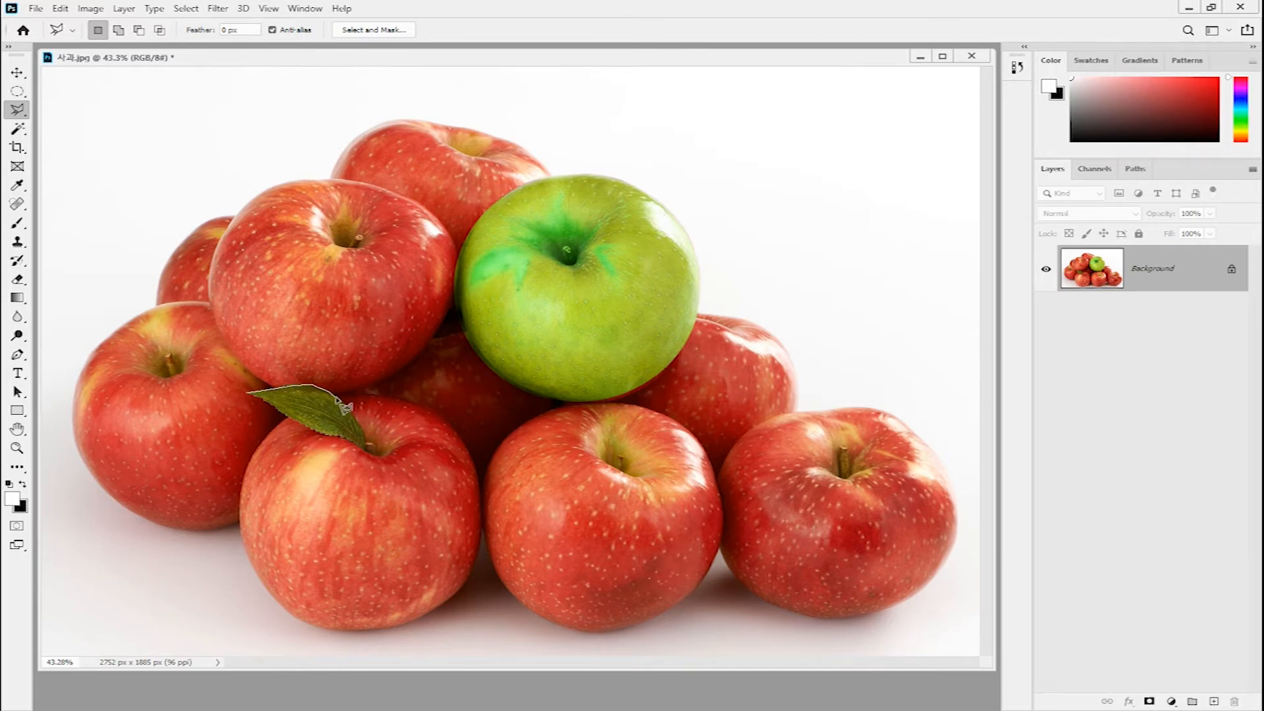
{"action": "left_click", "coordinate": [336, 397]}
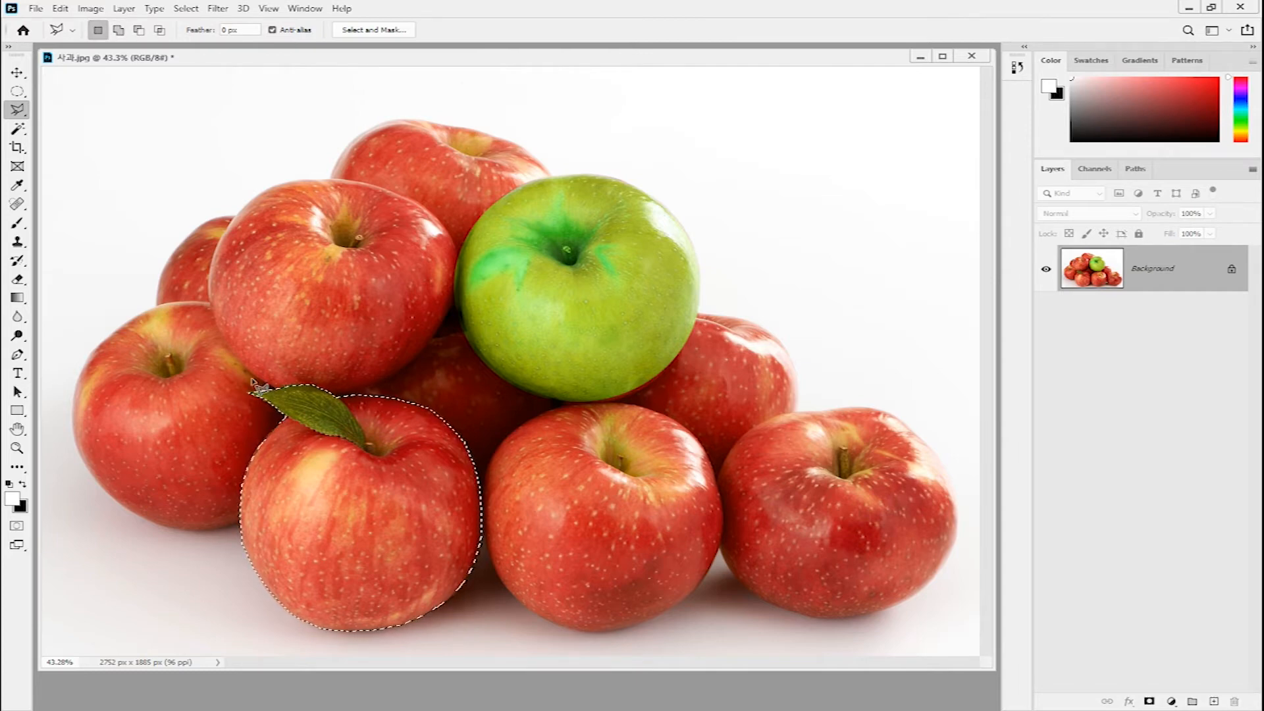
Save the front apple's selection as a new channel named 홍옥 and deselect it.
{"action": "left_click", "coordinate": [186, 8]}
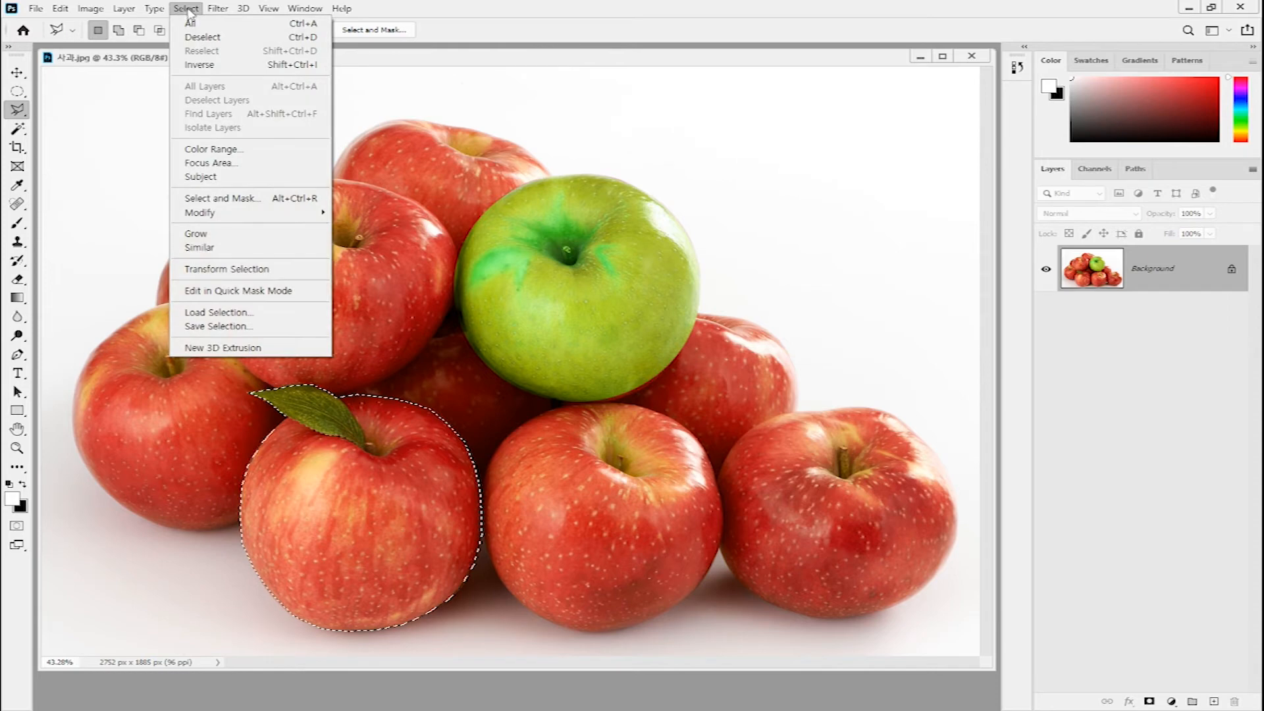
{"action": "left_click", "coordinate": [283, 327]}
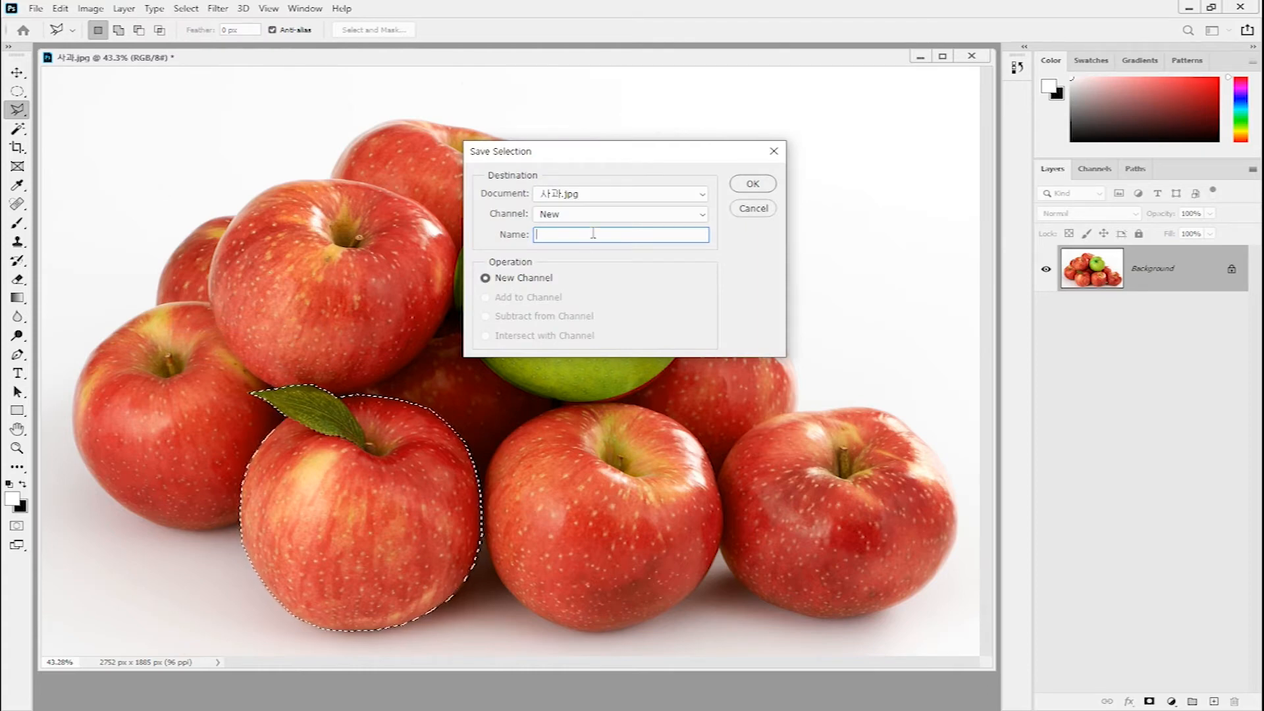
{"action": "type", "text": "홍ㅇ"}
{"action": "left_click", "coordinate": [756, 185]}
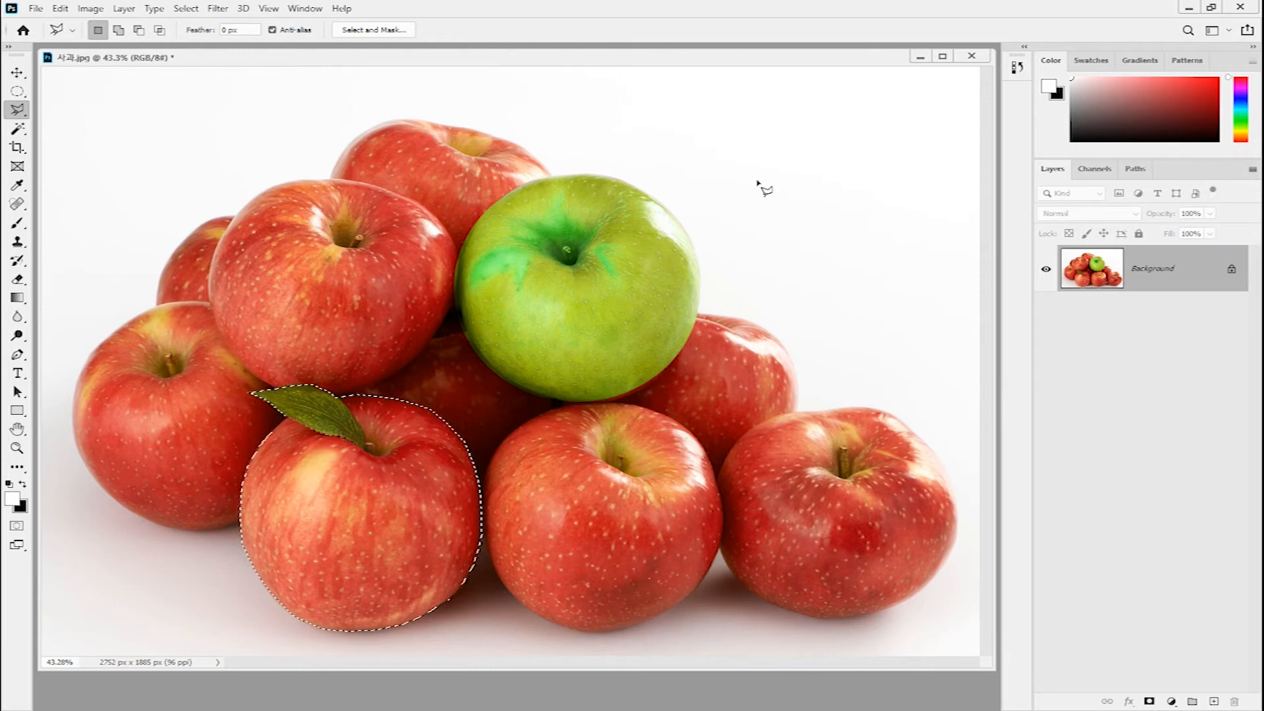
{"action": "key", "text": "ctrl+d"}
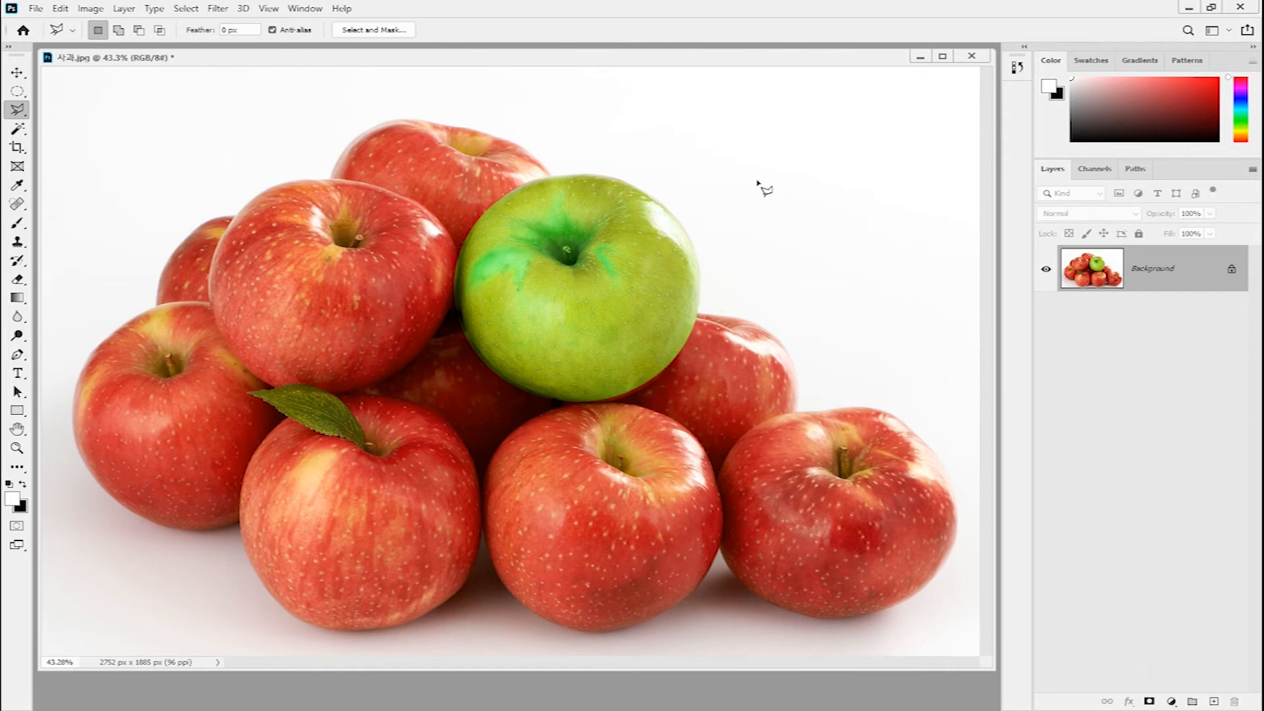
Load the saved 홍옥 channel as a new selection.
{"action": "left_click", "coordinate": [185, 9]}
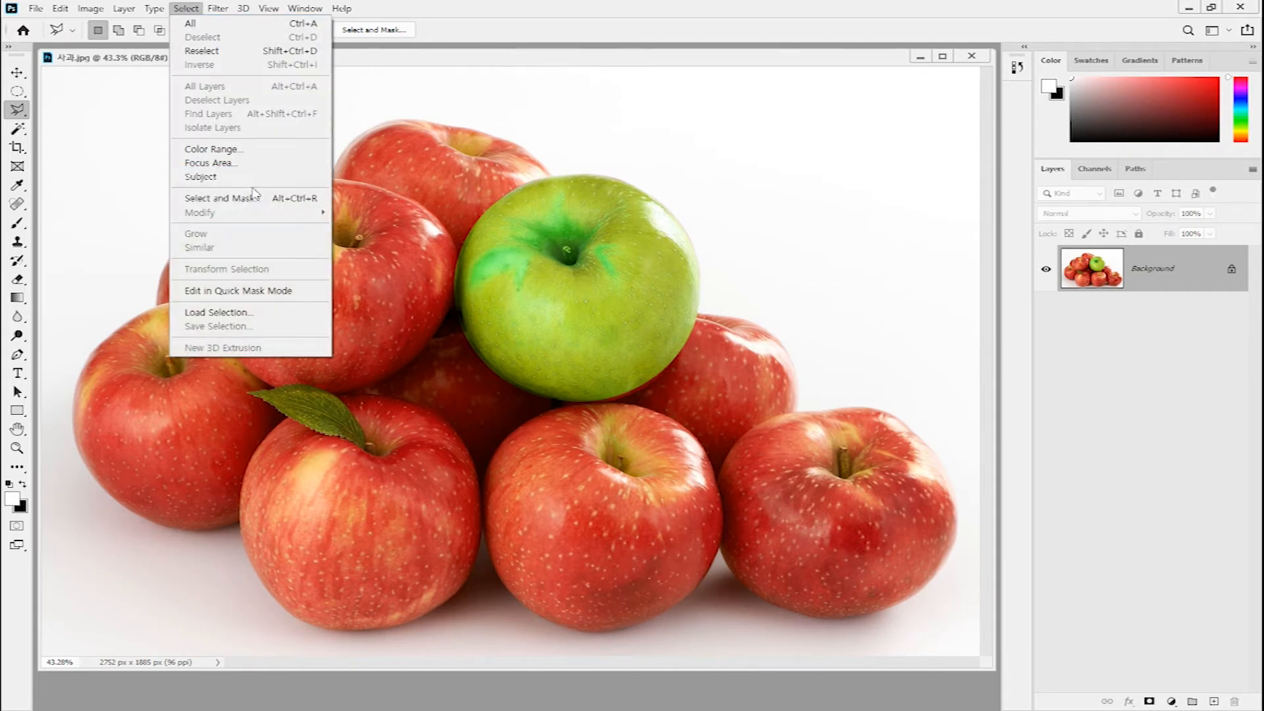
{"action": "left_click", "coordinate": [270, 314]}
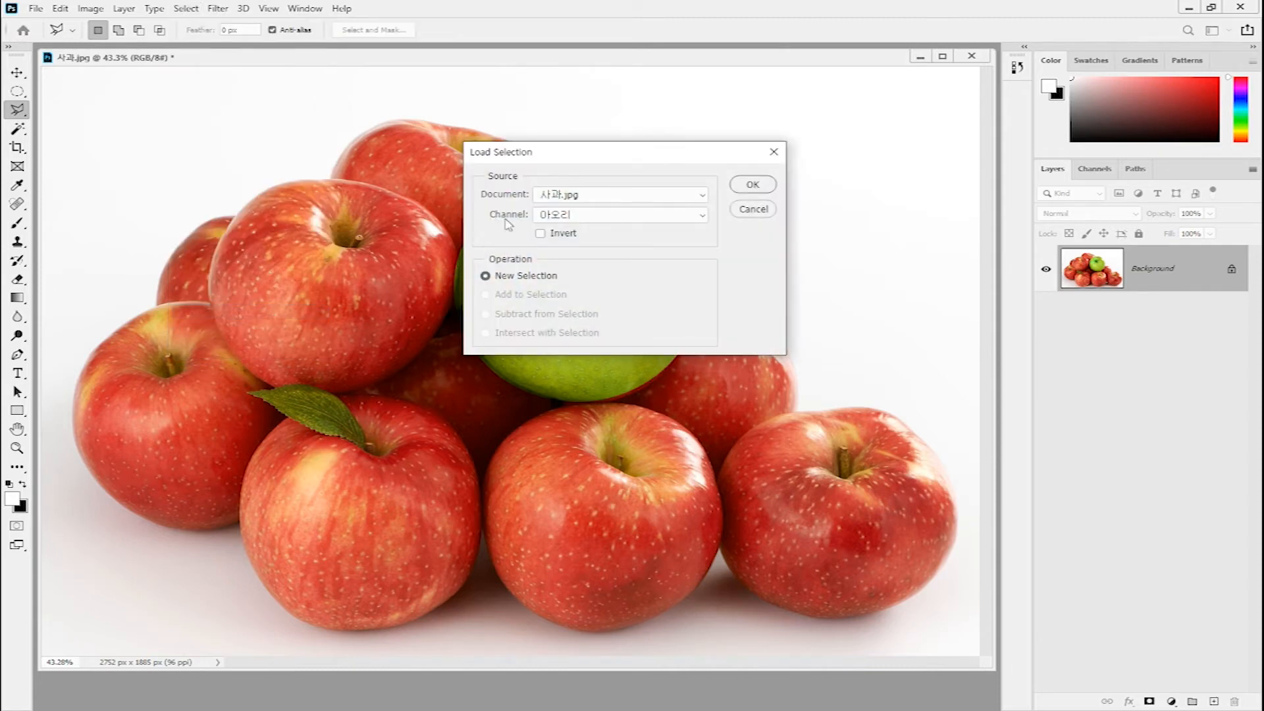
{"action": "left_click", "coordinate": [705, 216]}
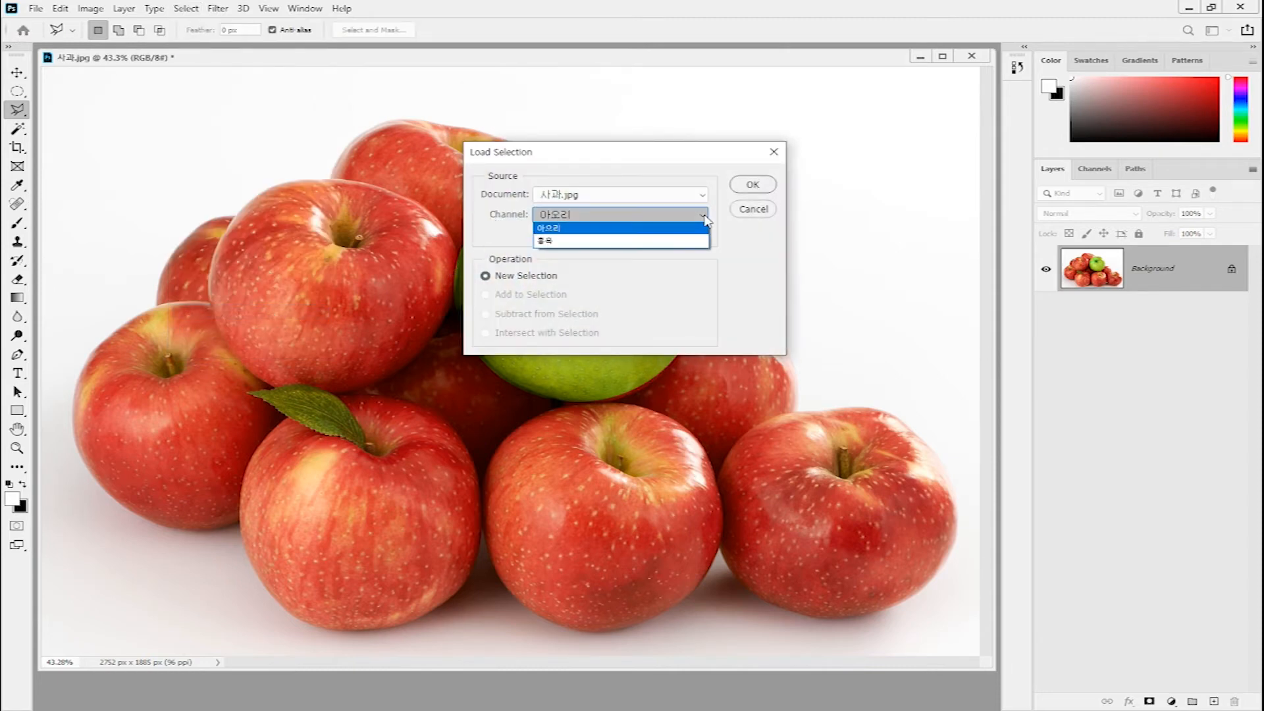
{"action": "left_click", "coordinate": [576, 243]}
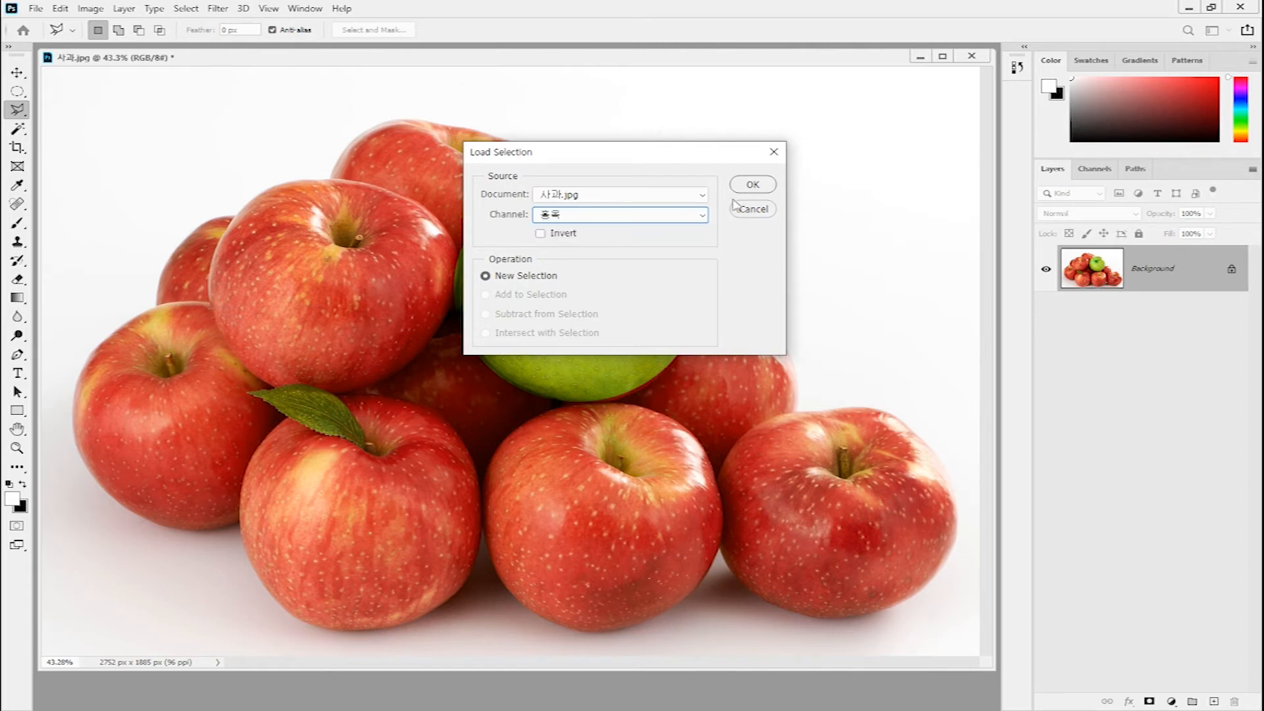
{"action": "left_click", "coordinate": [752, 185]}
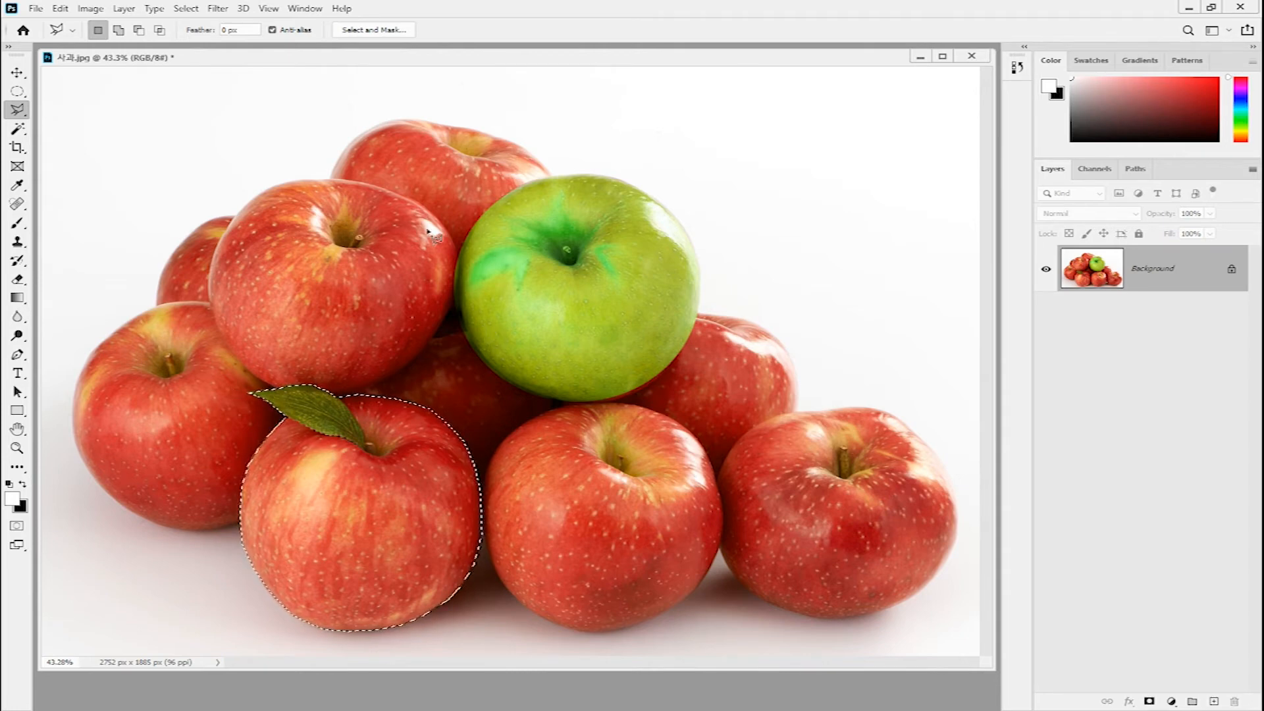
Replace the current selection by loading the saved 아오리 channel.
{"action": "left_click", "coordinate": [185, 8]}
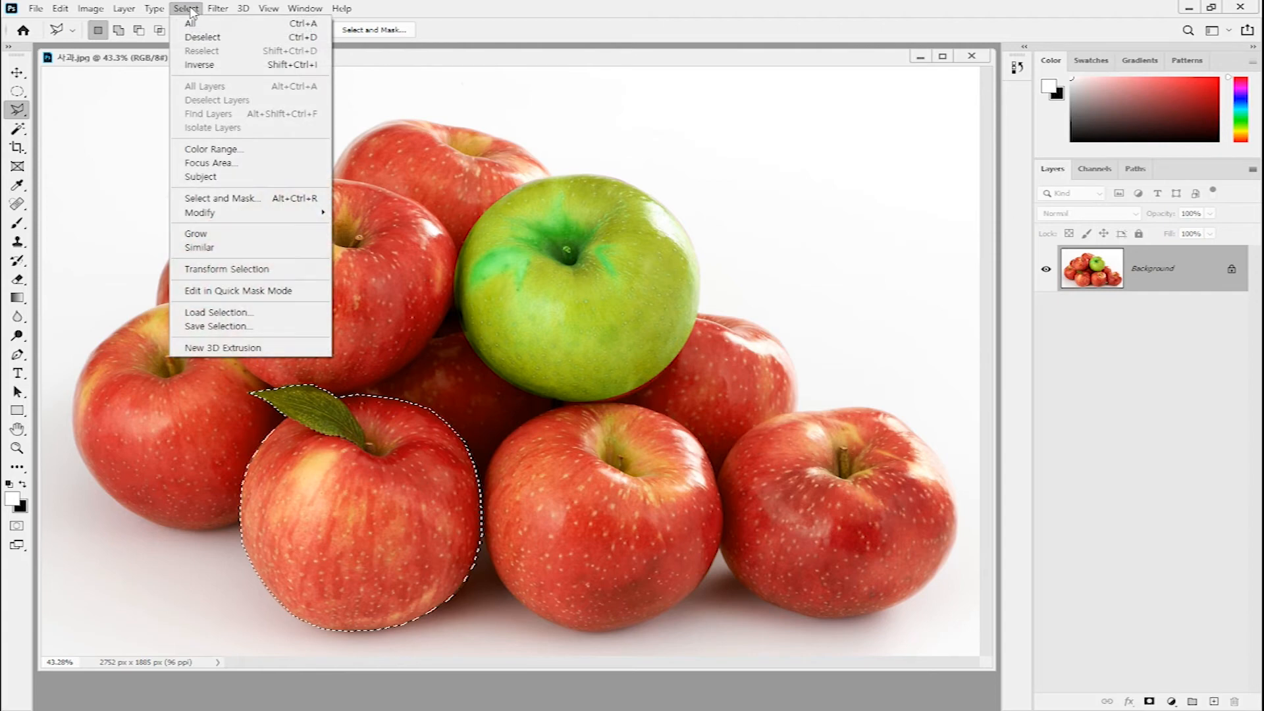
{"action": "left_click", "coordinate": [237, 313]}
{"action": "left_click", "coordinate": [702, 217]}
{"action": "left_click", "coordinate": [623, 229]}
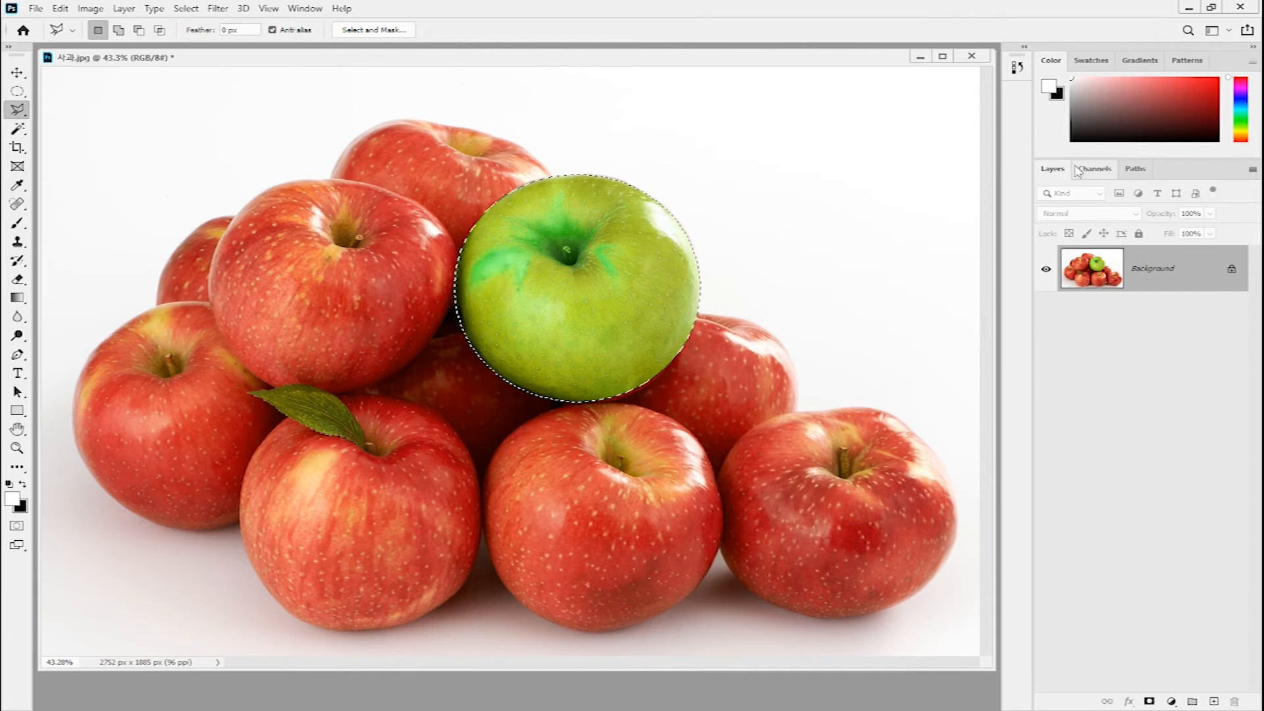
Display the image's channels and load the 홍옥 alpha channel directly as the selection.
{"action": "left_click", "coordinate": [1109, 170]}
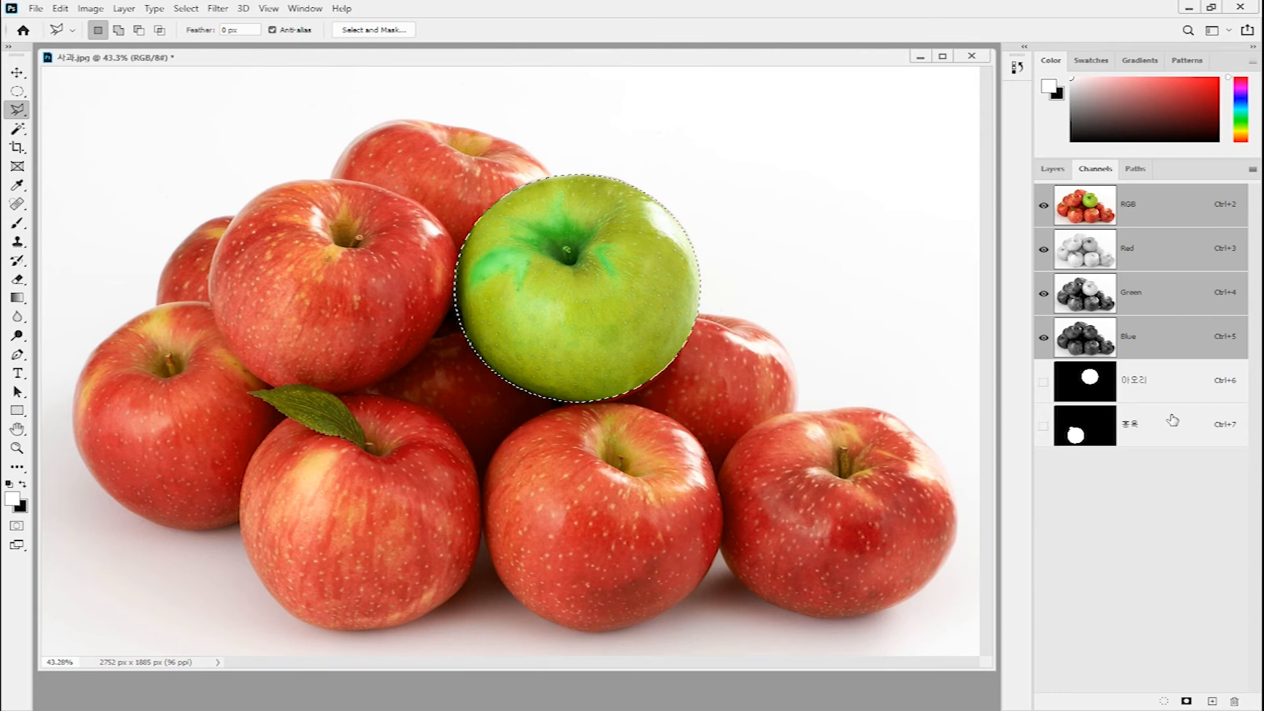
{"action": "left_click", "coordinate": [1054, 170]}
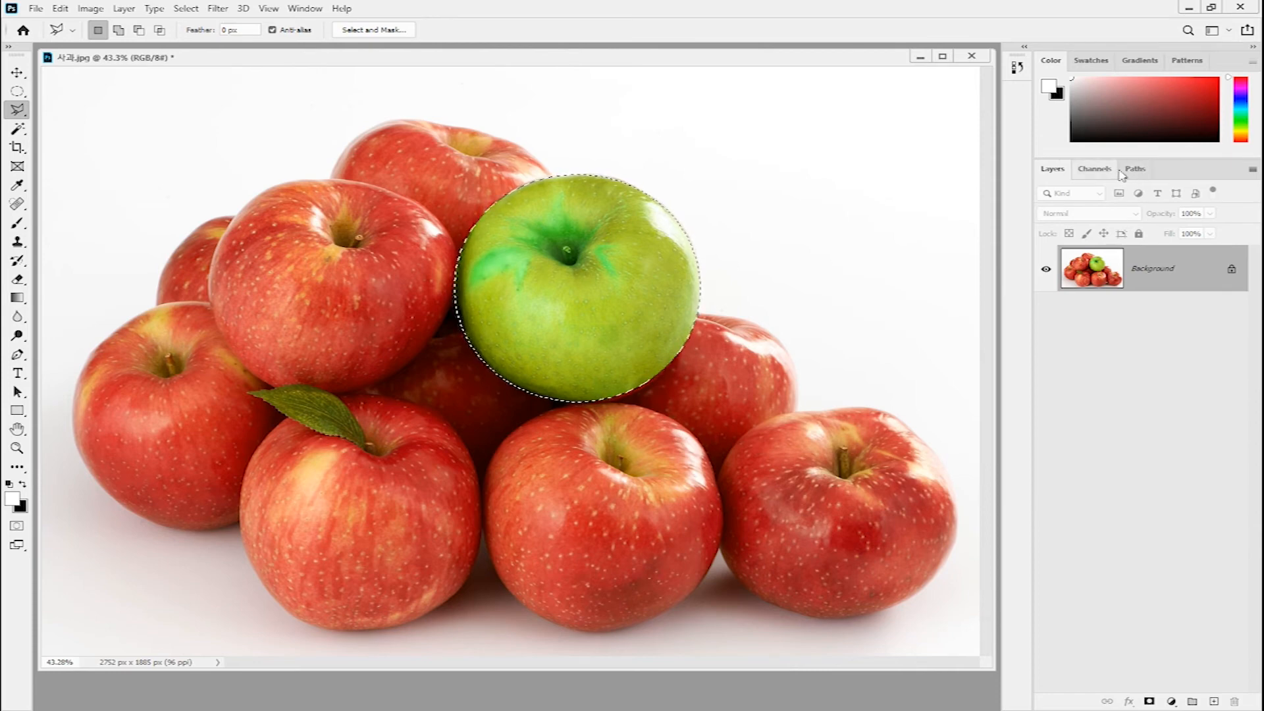
{"action": "left_click", "coordinate": [1099, 173]}
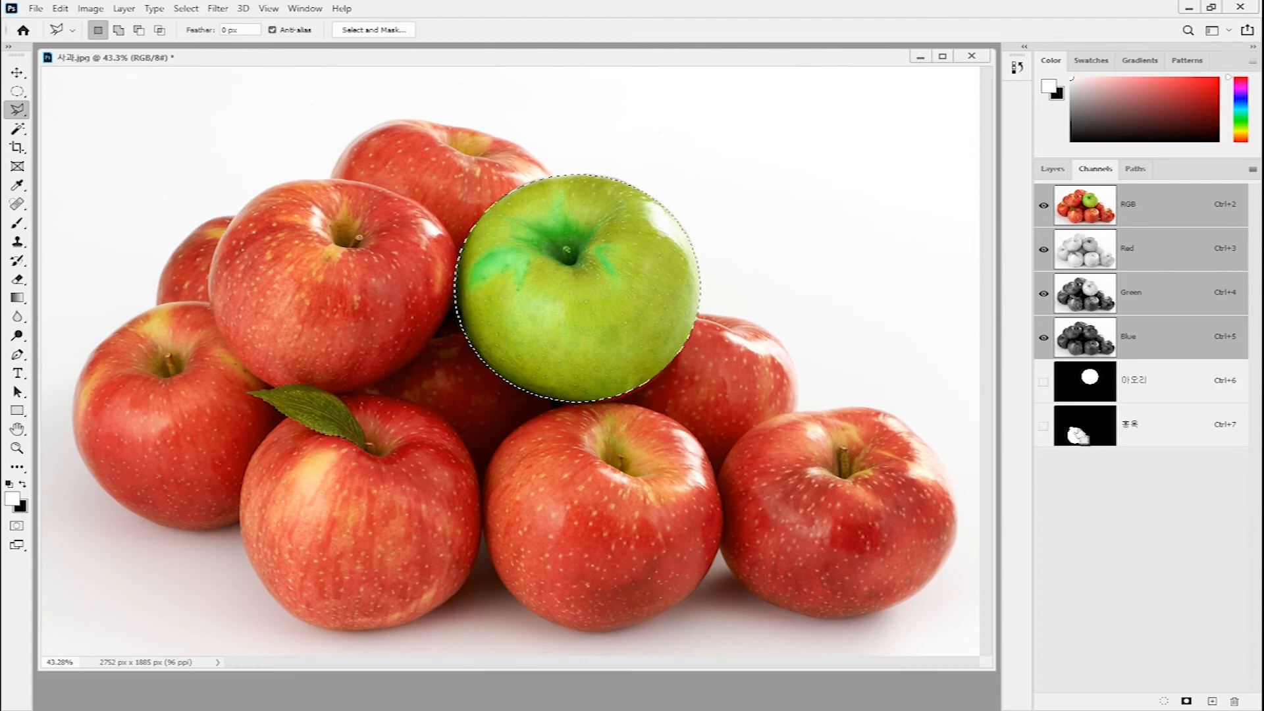
{"action": "left_click", "coordinate": [1084, 434], "text": "ctrl"}
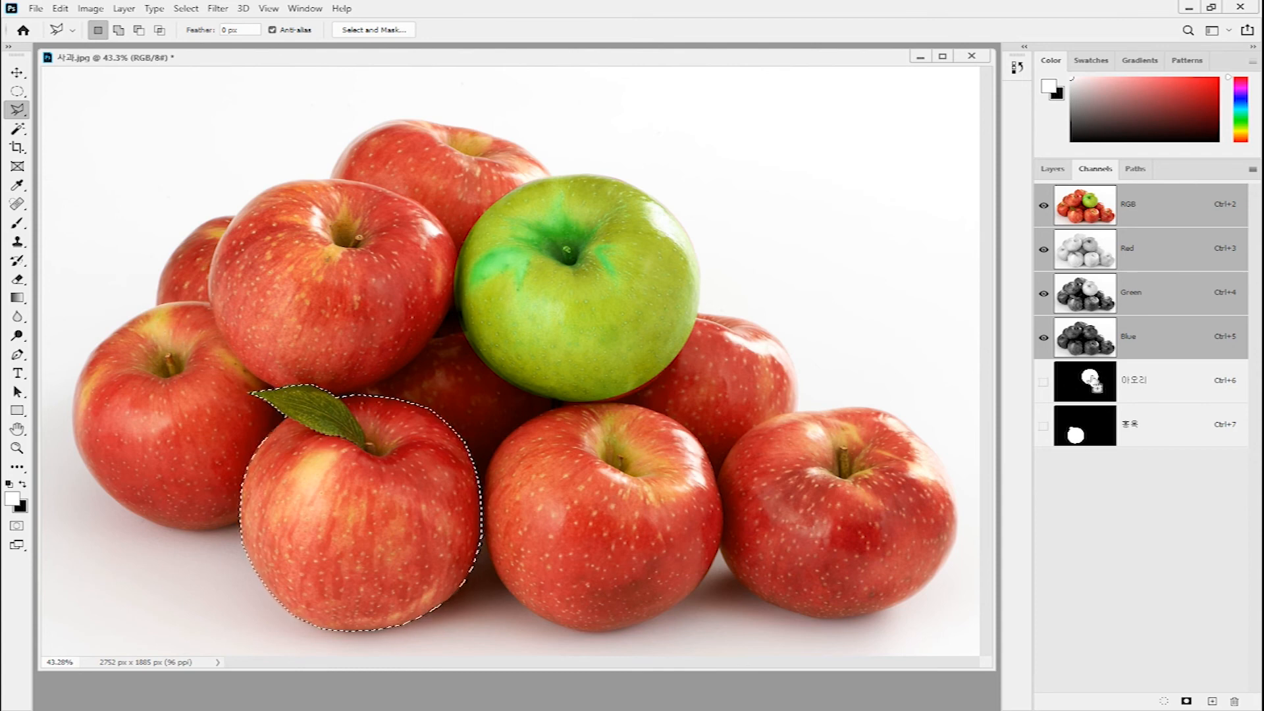
Add the 아오리 alpha channel to the current selection and subtract the 홍옥 alpha channel from it.
{"action": "left_click", "coordinate": [1086, 382], "text": "ctrl+shift"}
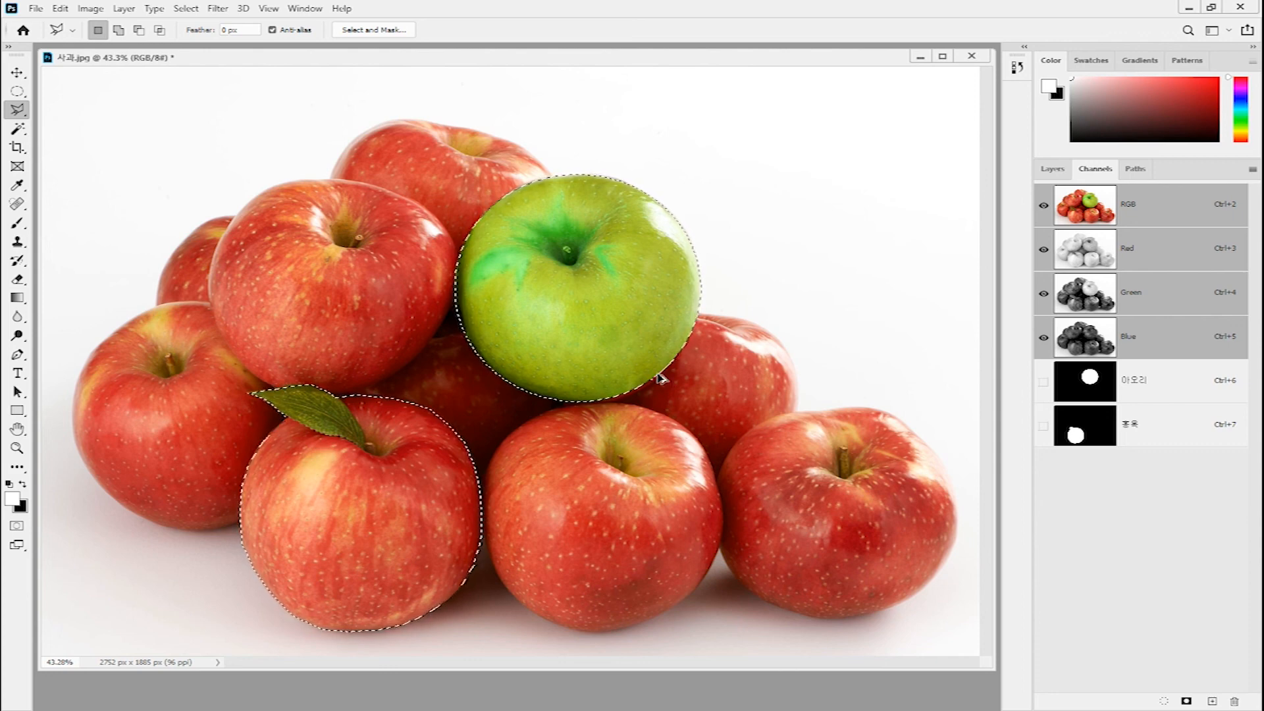
{"action": "left_click", "coordinate": [1081, 429], "text": "ctrl+alt"}
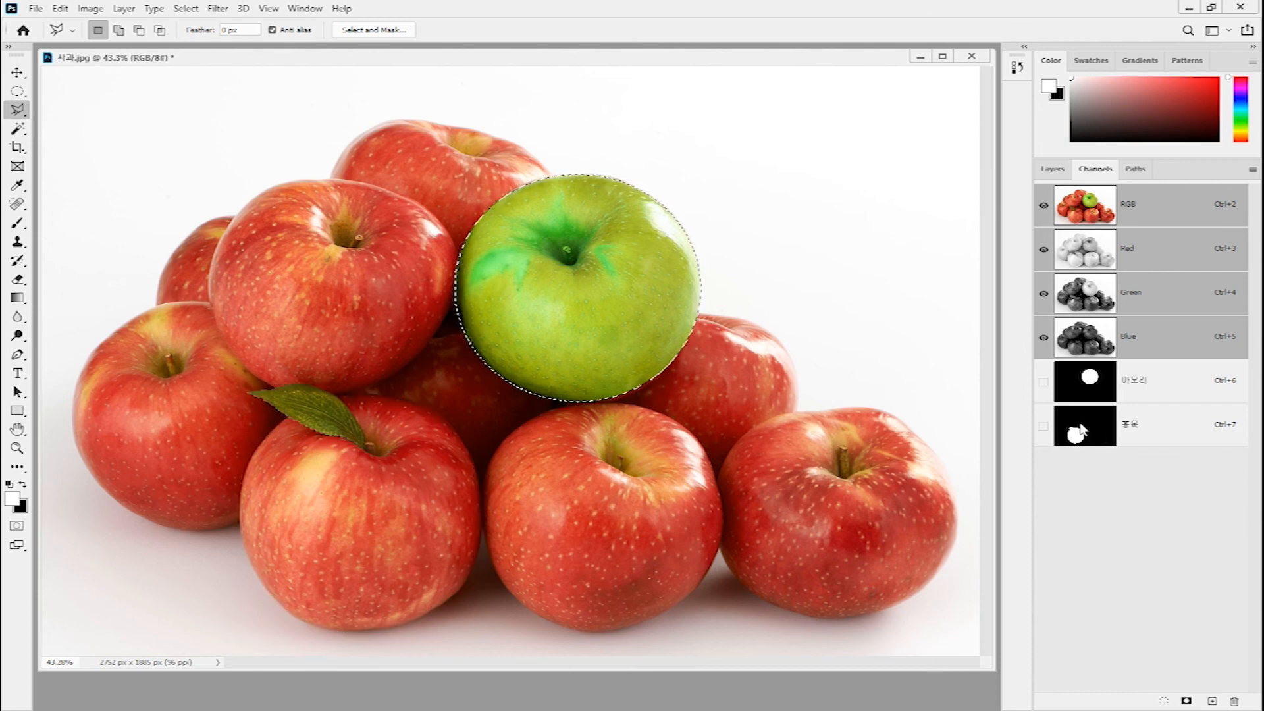